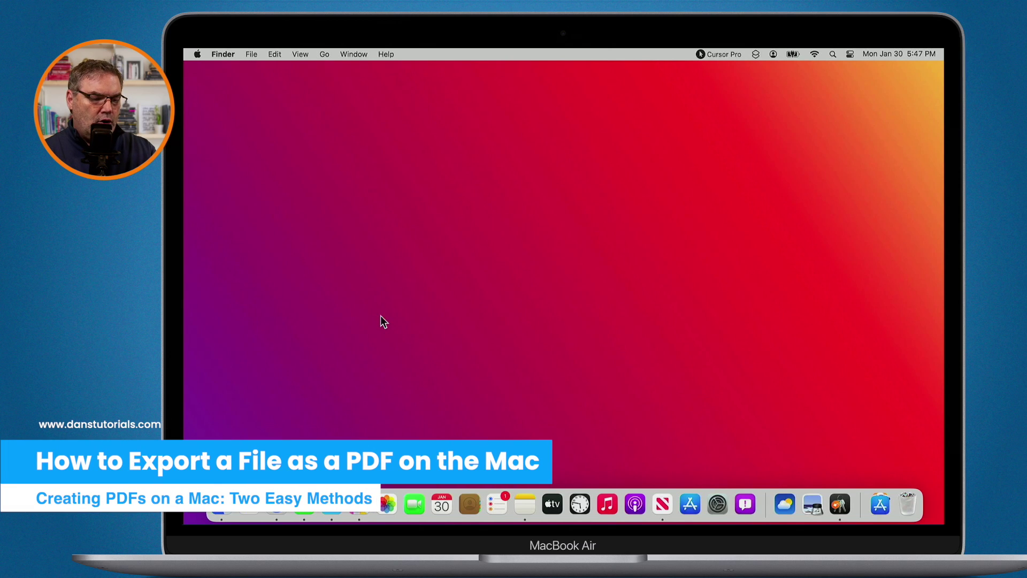
Export the Ecamm/Zoom Settings note as a PDF to the Desktop, then close Notes.
click(523, 505)
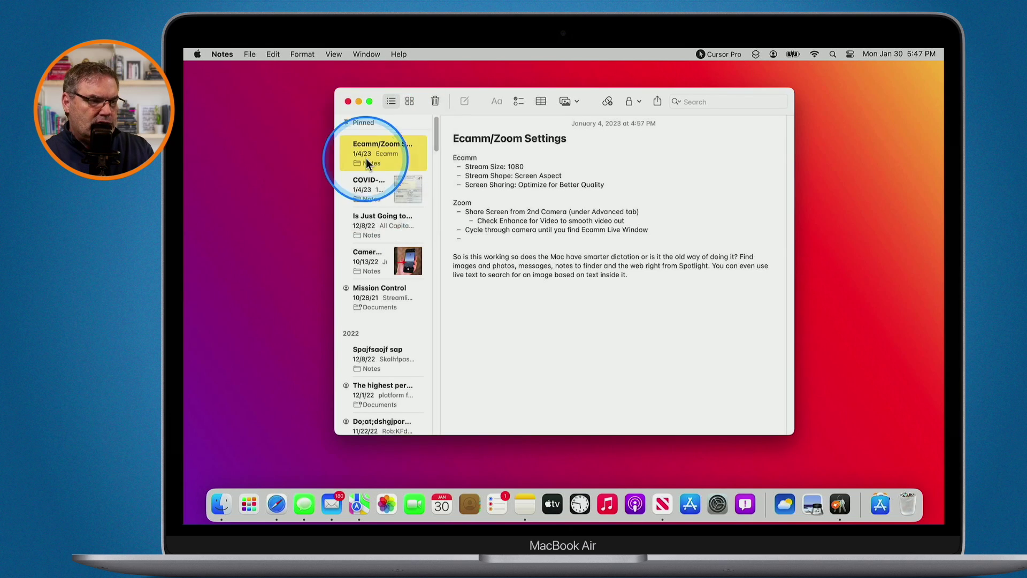
click(249, 54)
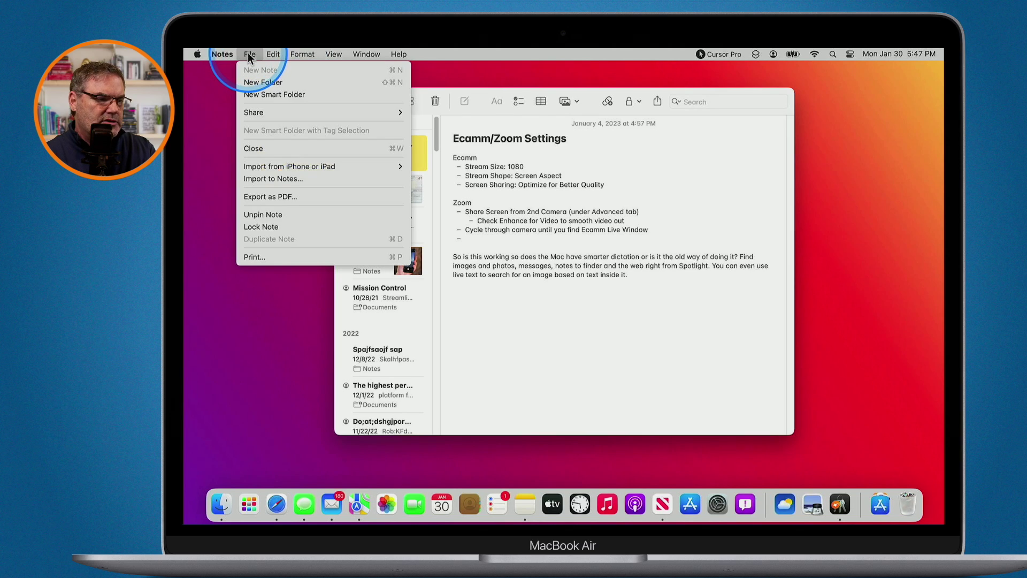
click(269, 199)
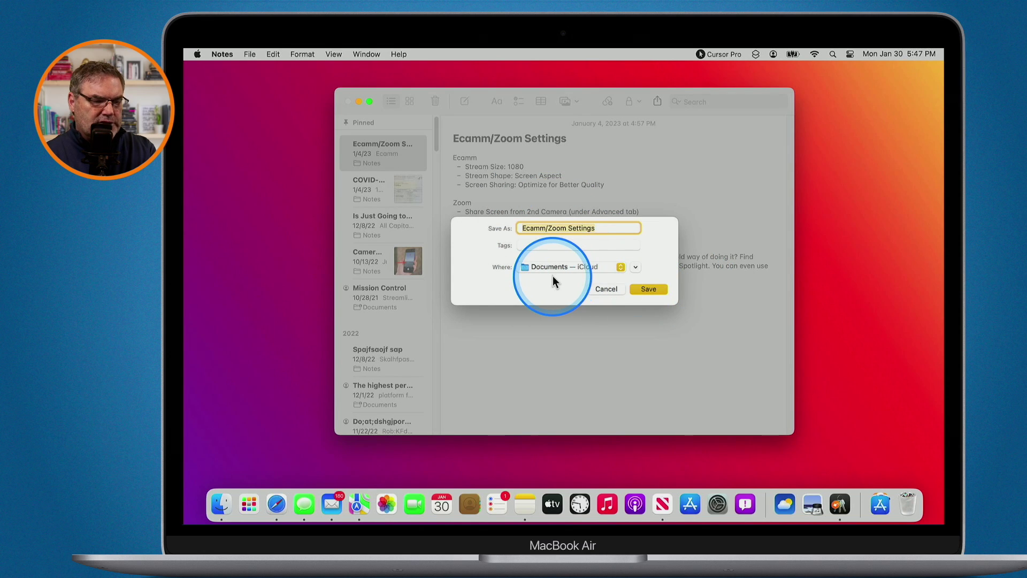
click(552, 275)
click(552, 275)
click(649, 288)
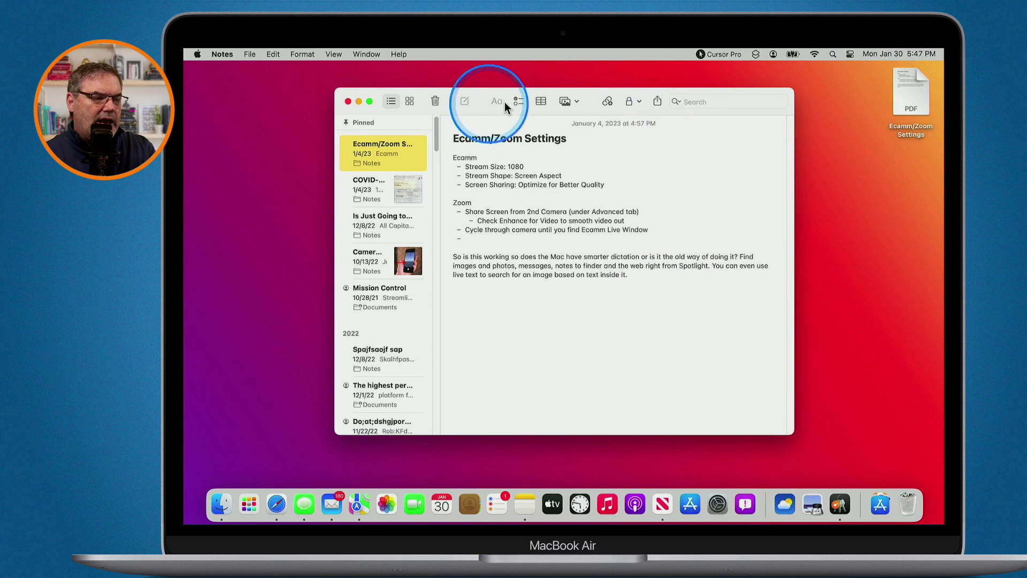
click(347, 101)
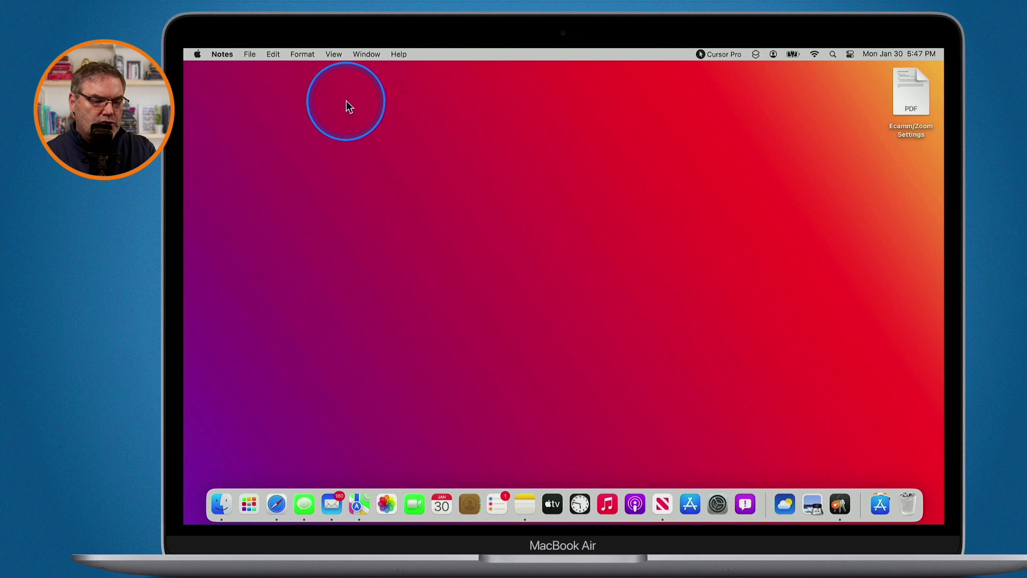
click(333, 497)
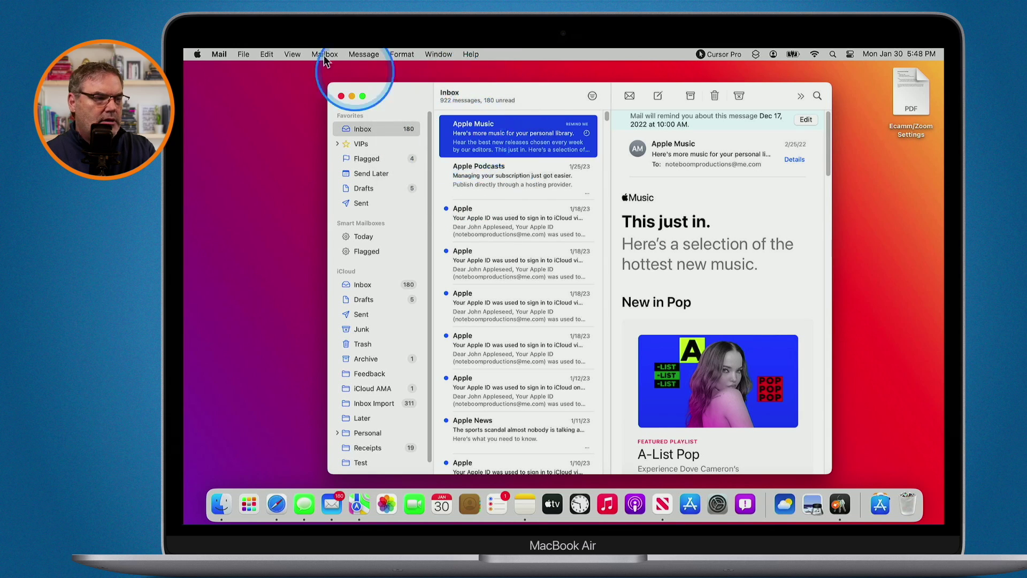
click(243, 54)
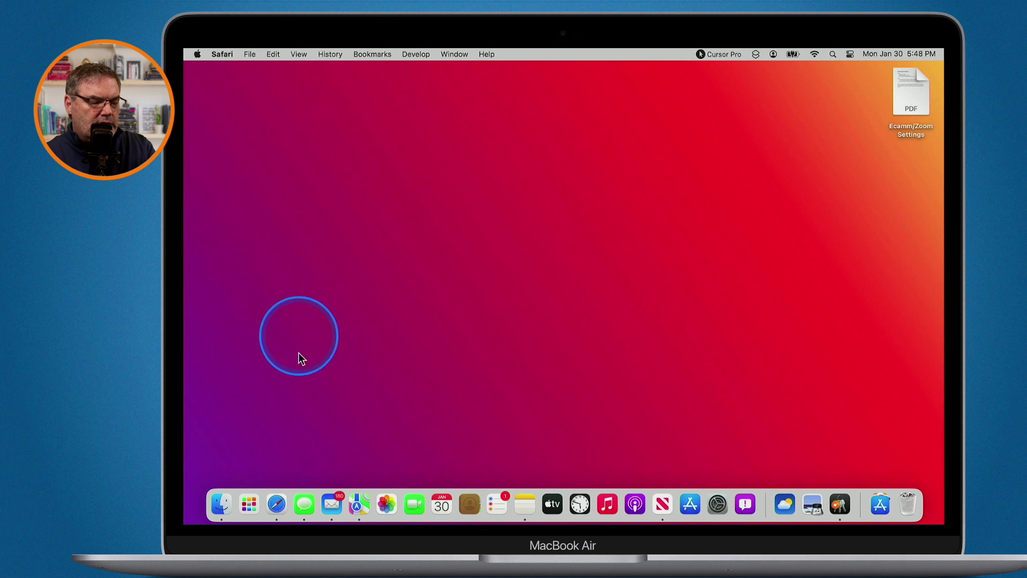
click(279, 503)
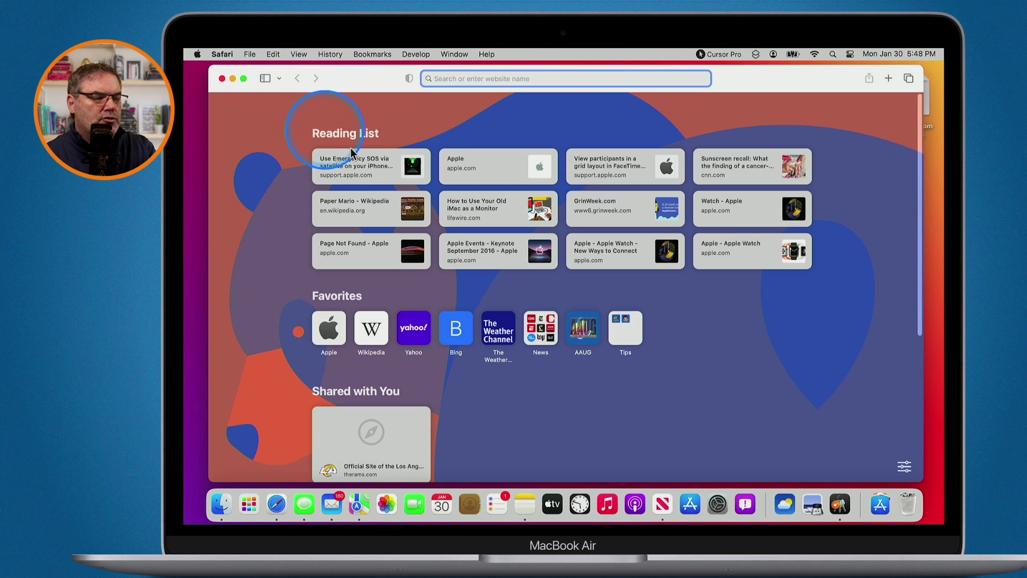
click(359, 166)
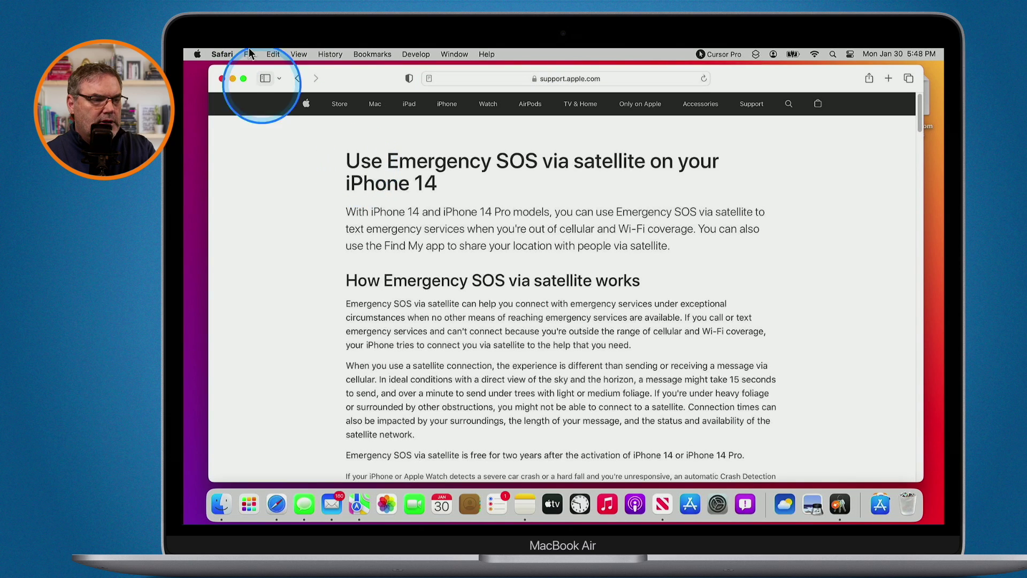
key(ctrl+alt+m)
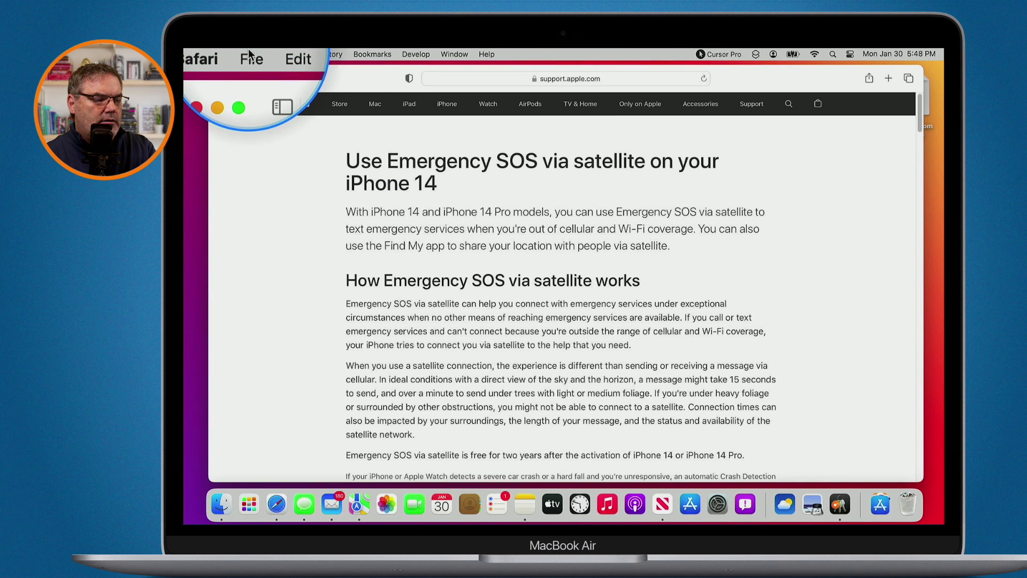
click(250, 54)
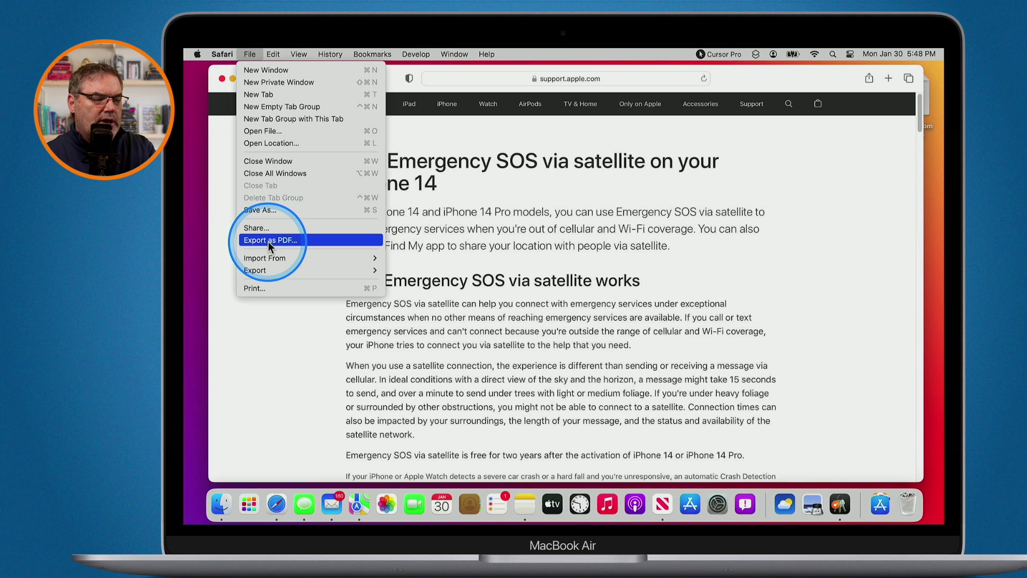
key(ctrl+alt+m)
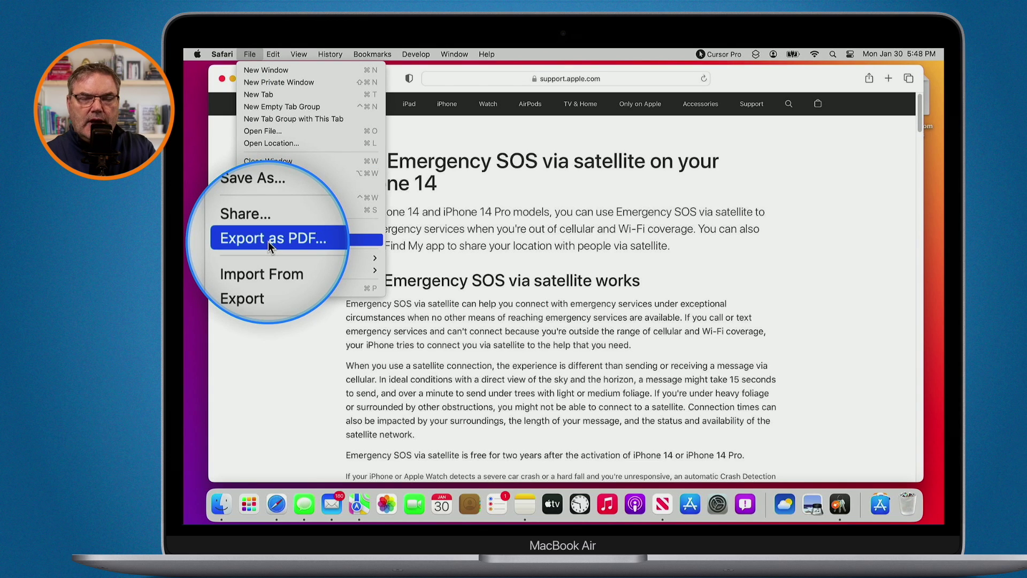
key(ctrl+alt+m)
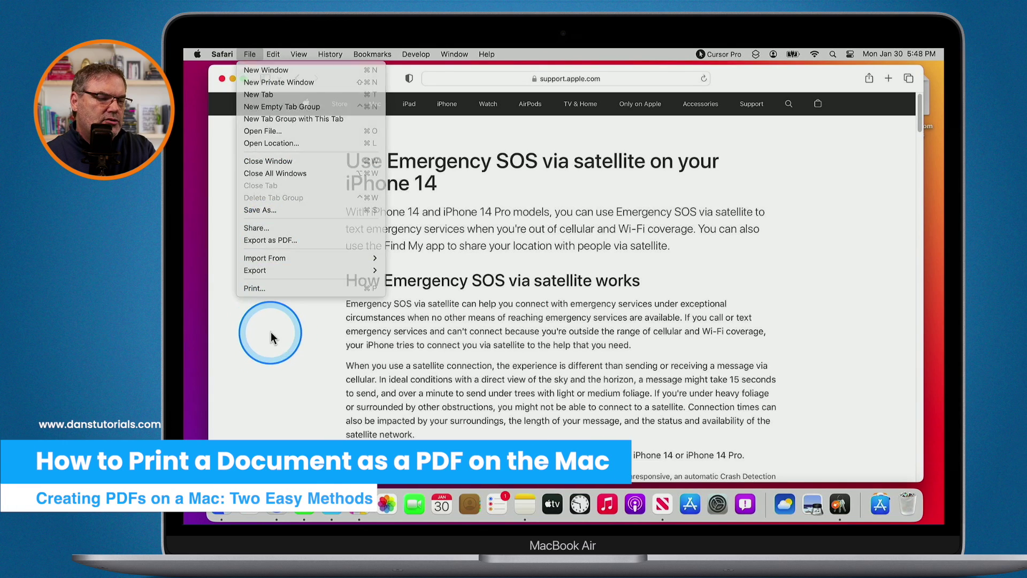
click(270, 337)
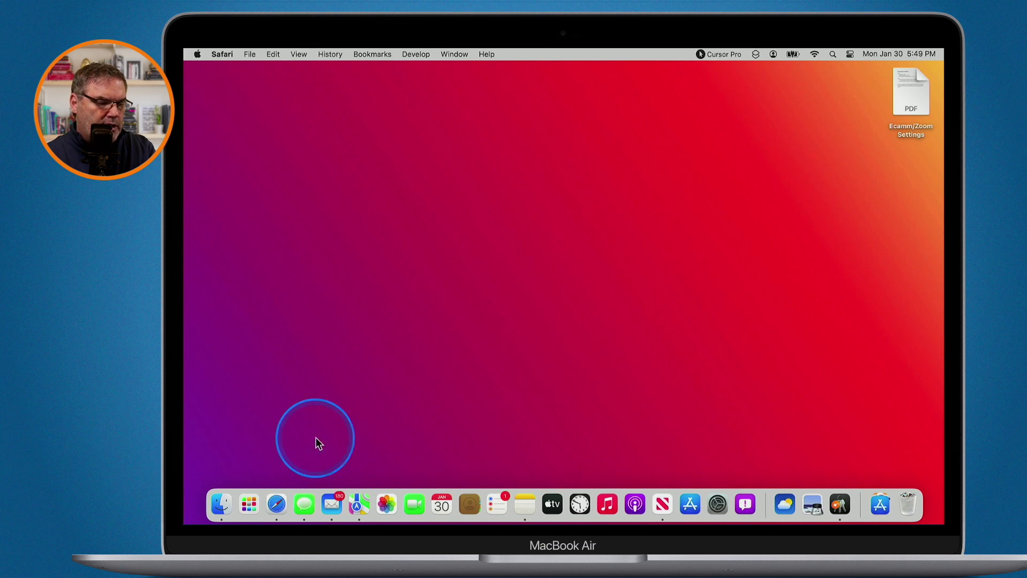
Open Messages, select the conversation ending with the diet Coke question, and show its File menu.
click(303, 506)
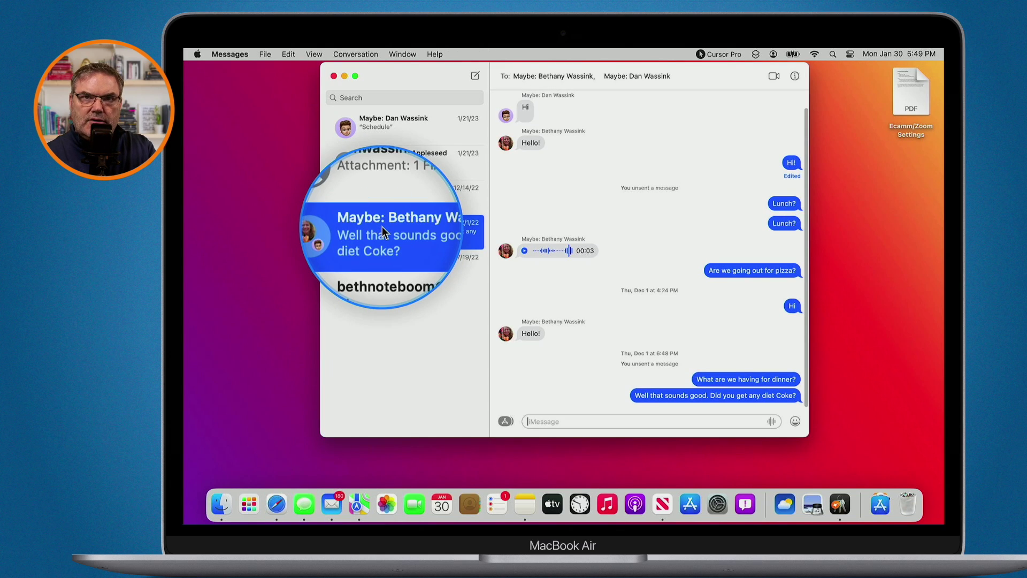
click(382, 226)
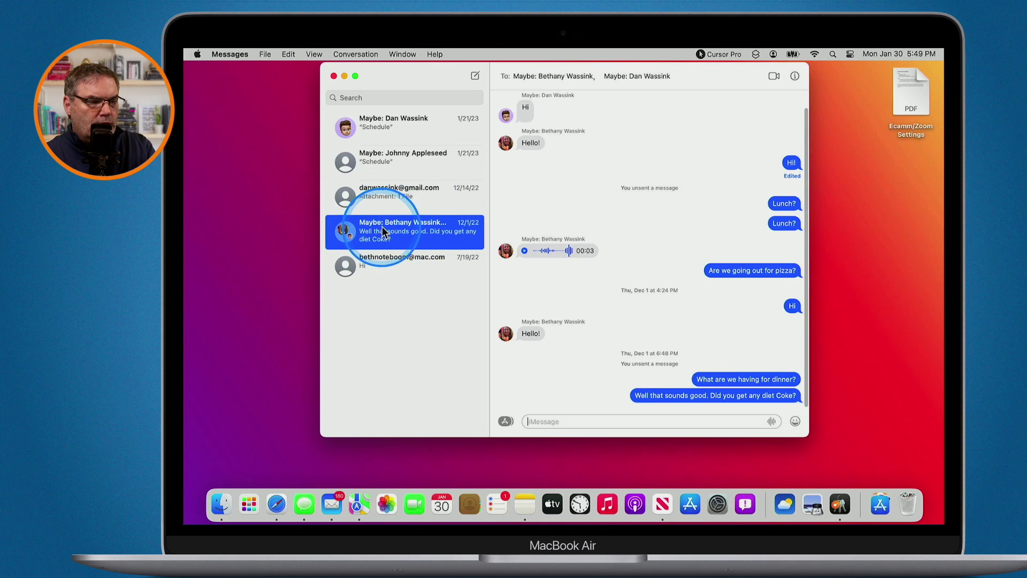
click(264, 54)
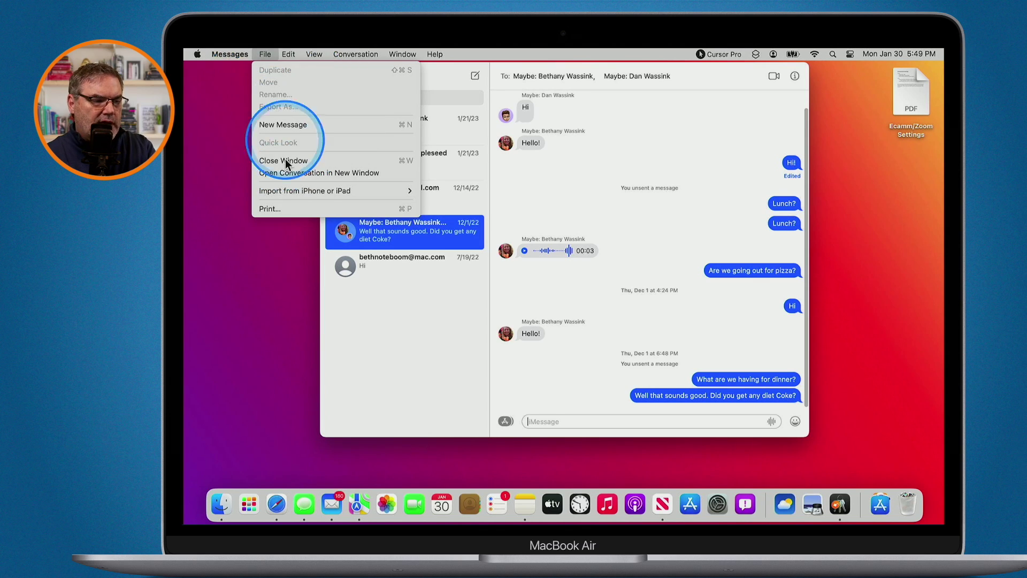
Print the group conversation to a PDF saved on the Desktop.
click(269, 209)
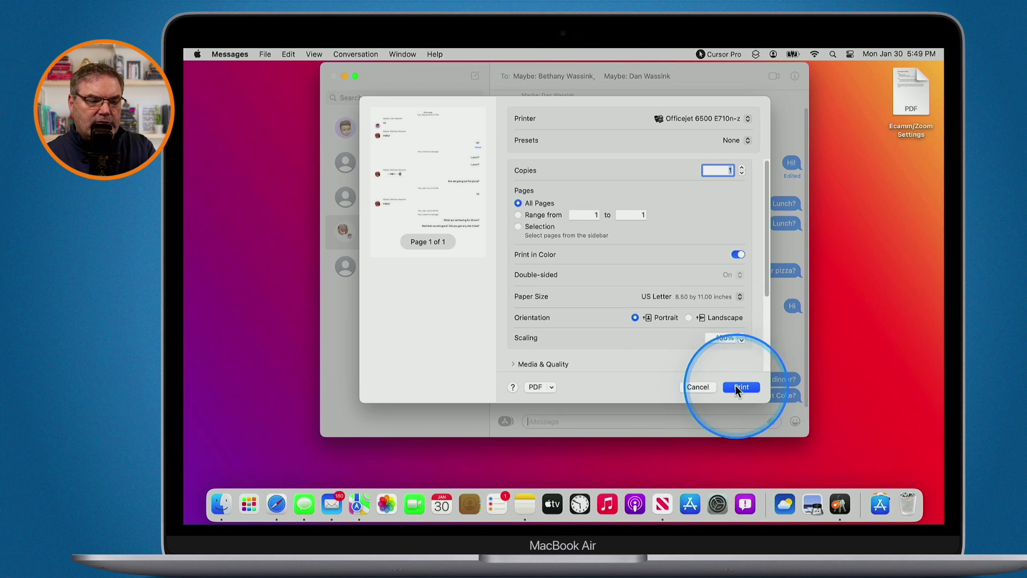
click(536, 390)
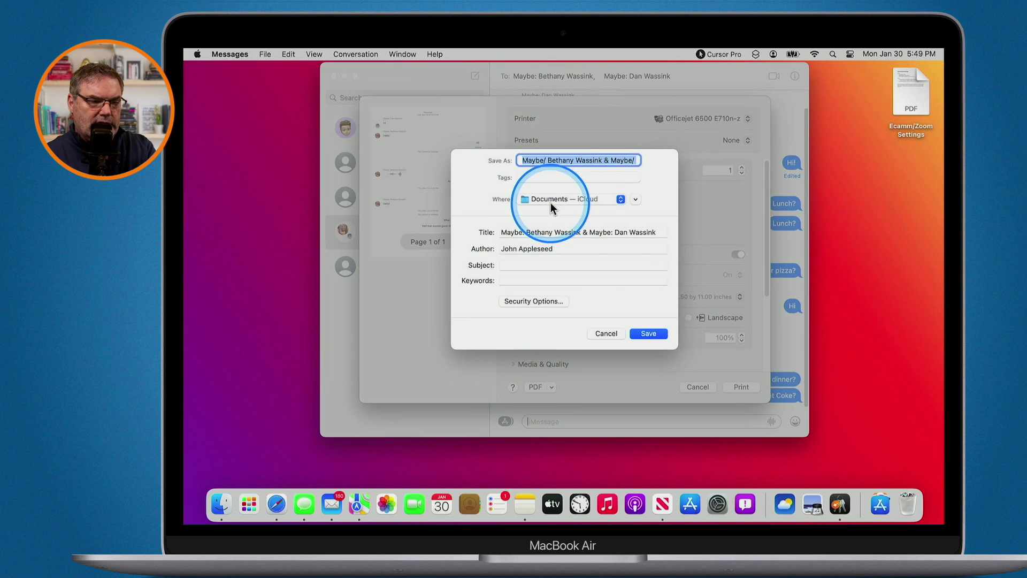
key(super+d)
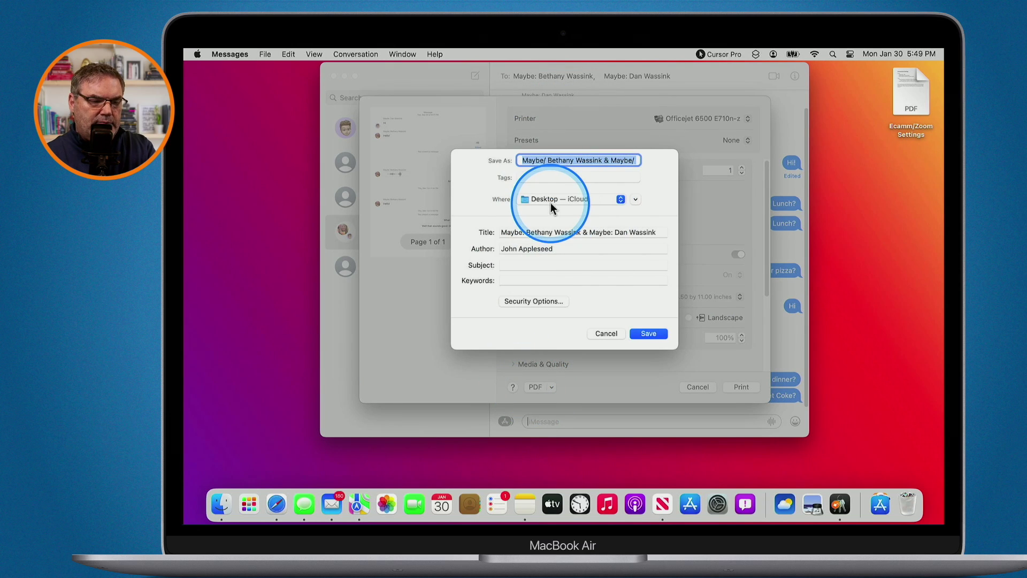
click(647, 333)
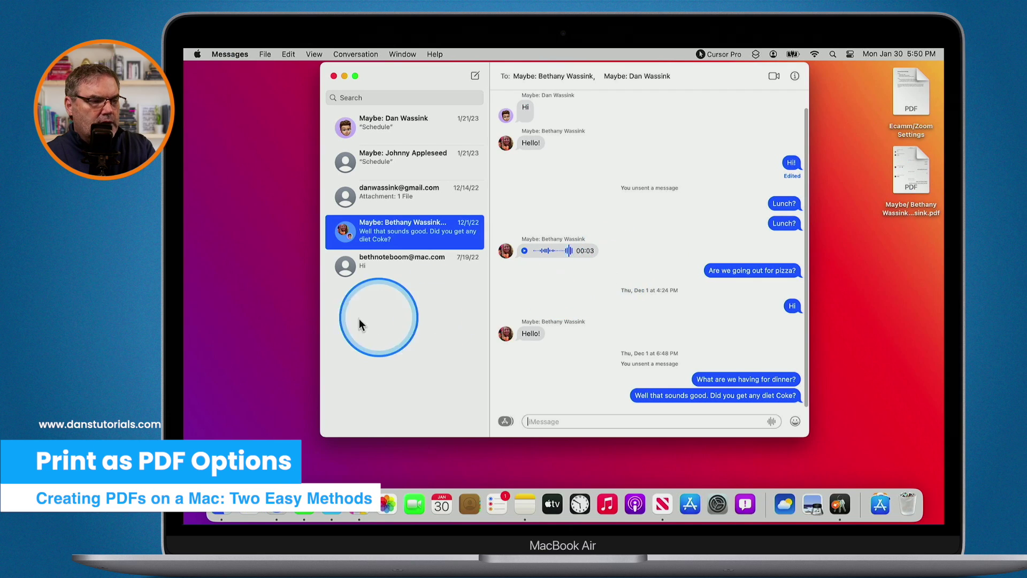
click(266, 55)
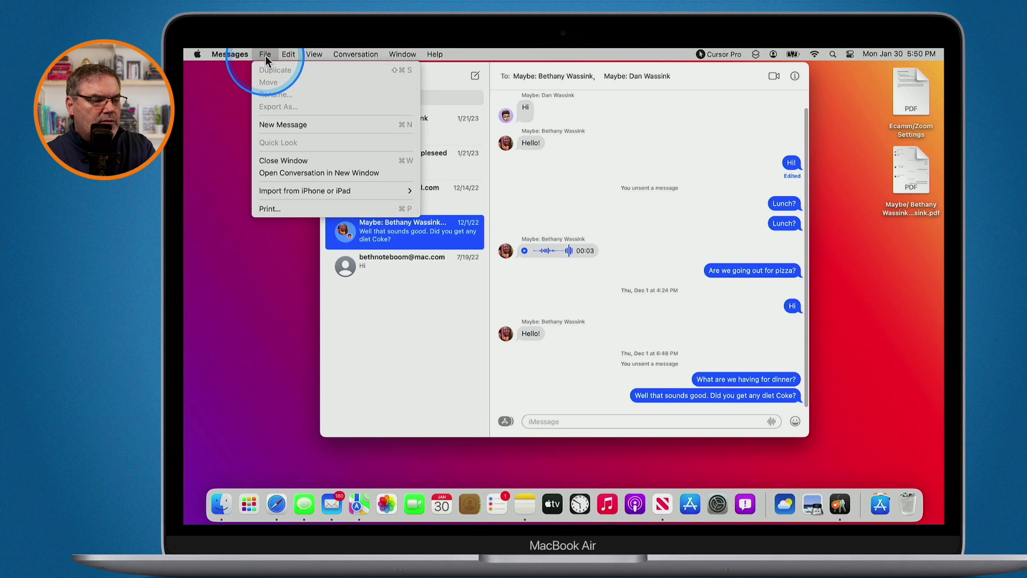
click(275, 209)
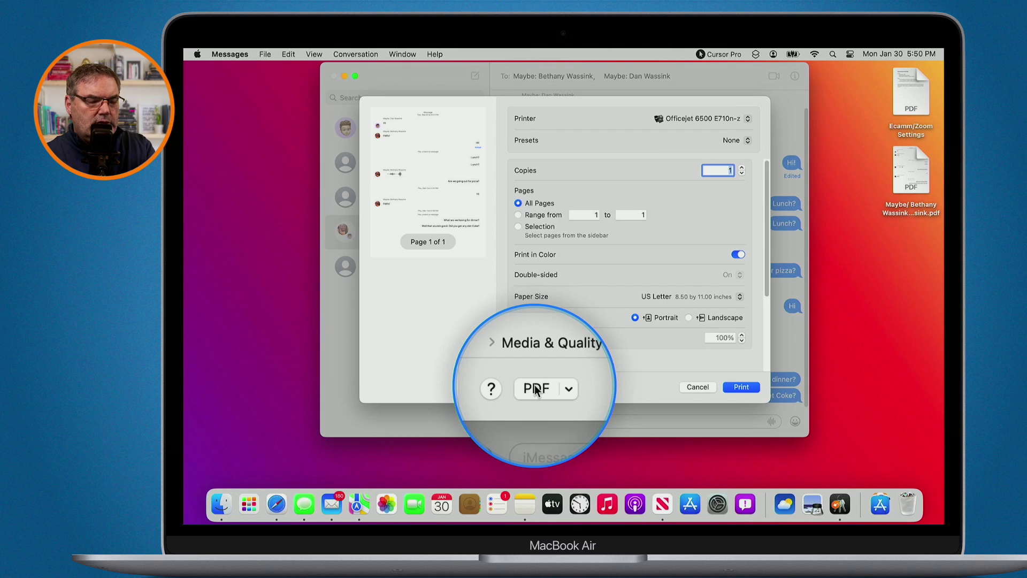
click(551, 387)
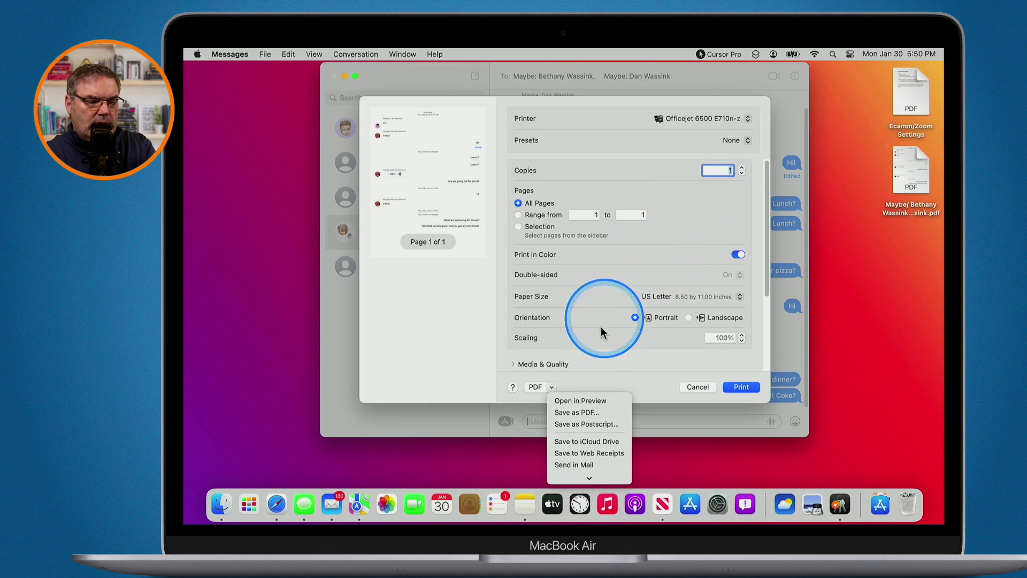
click(577, 400)
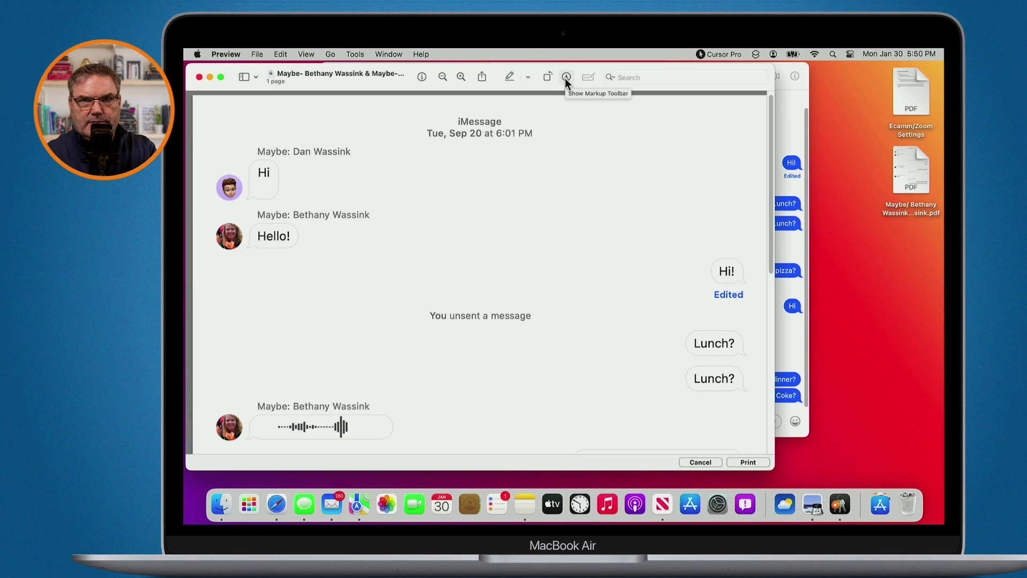
key(Escape)
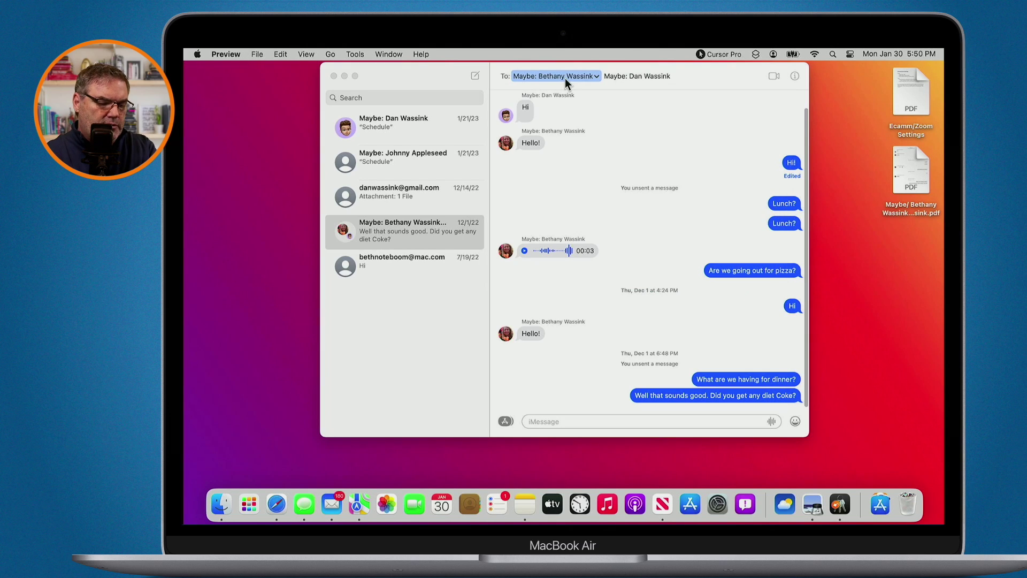
Open the conversation's print dialog, browse the PDF choices, cancel, then reopen the print dialog.
click(470, 74)
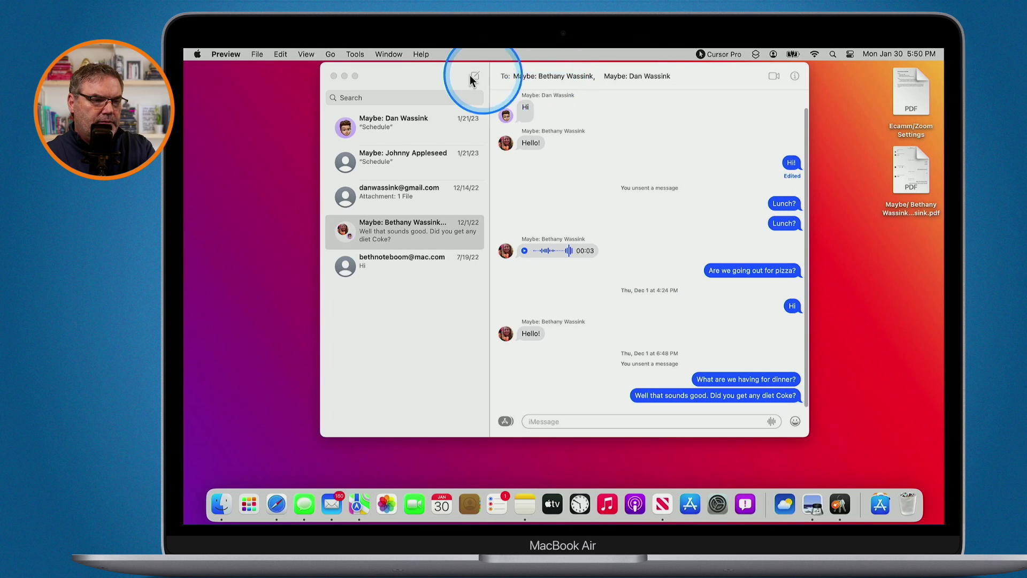
key(super+p)
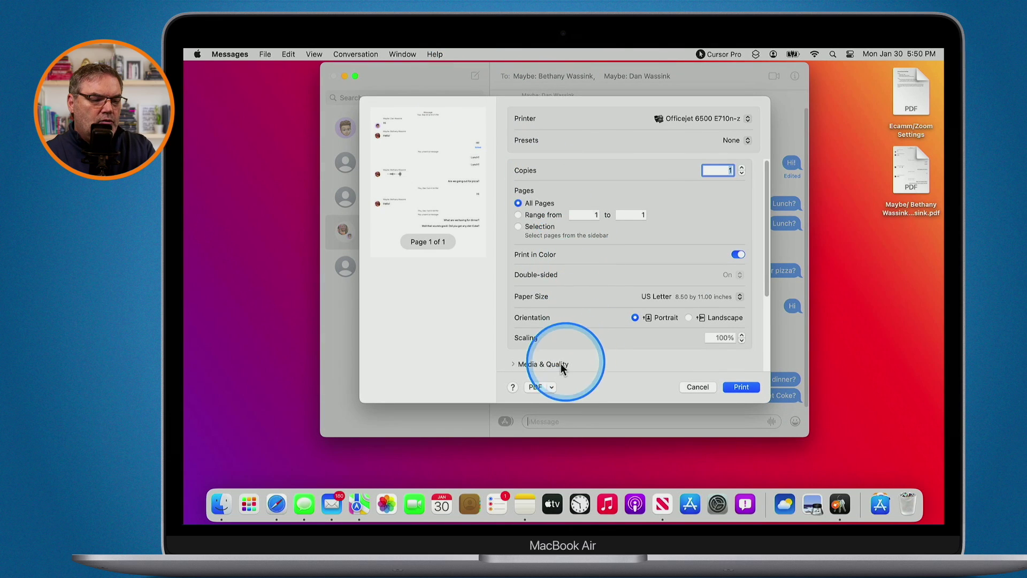
click(552, 387)
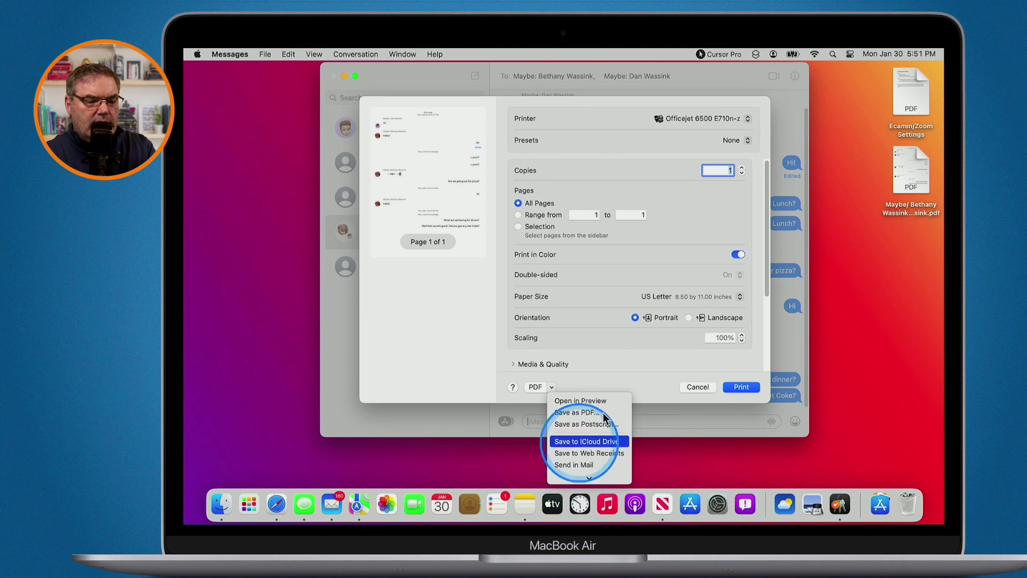
click(692, 386)
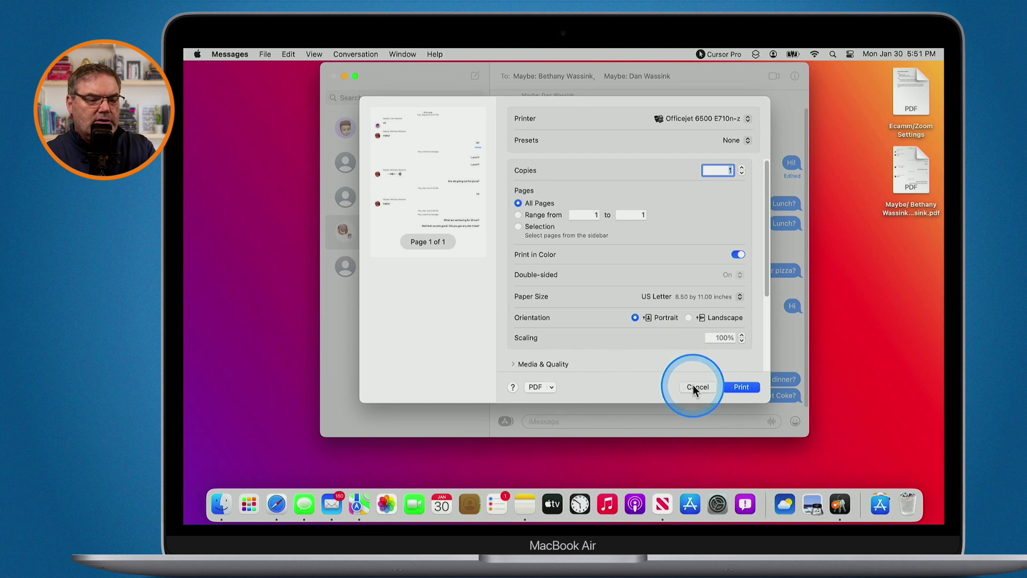
click(692, 385)
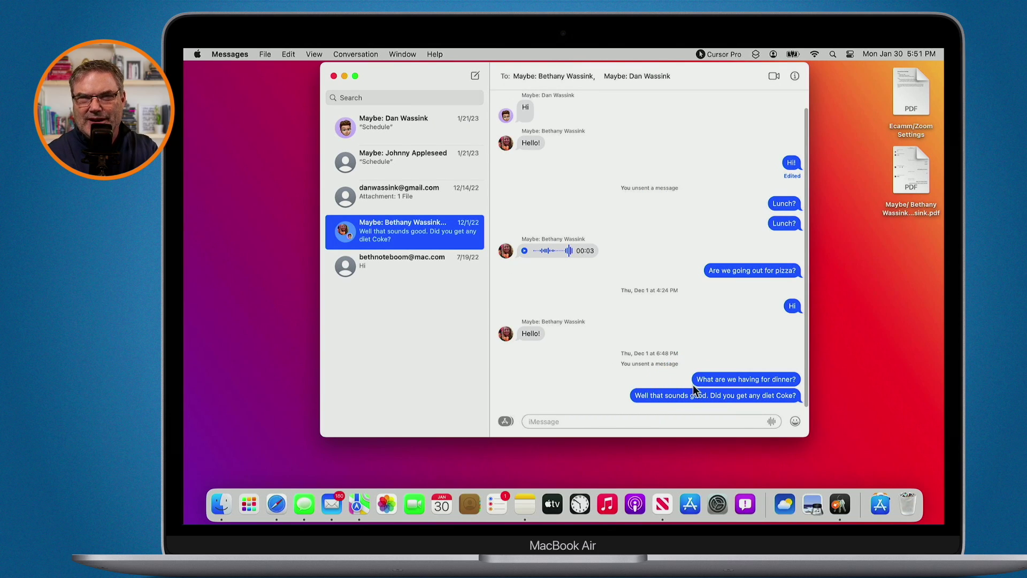
key(super+p)
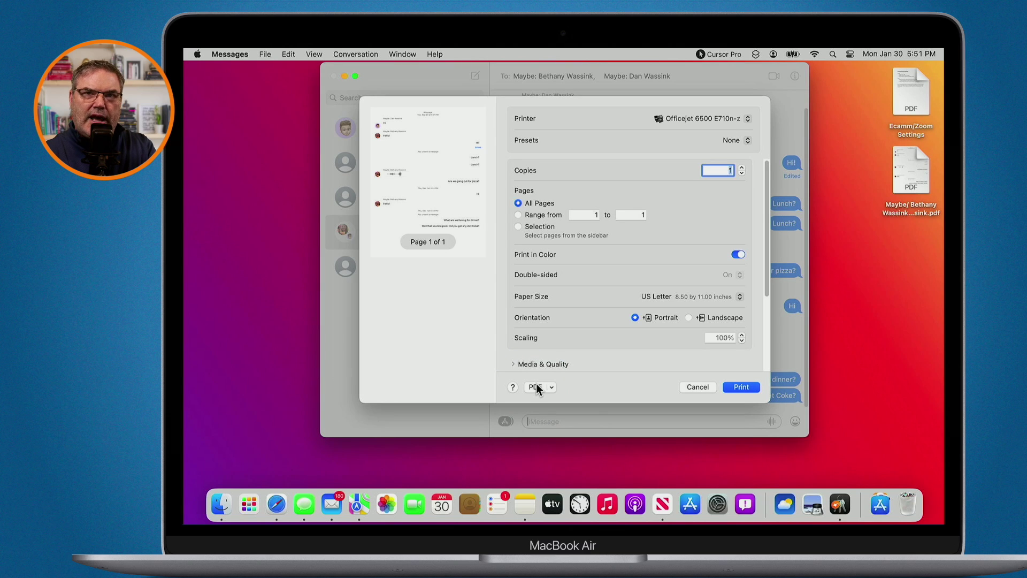
Cancel printing, close Messages, and open the Emergency SOS via satellite article in Safari.
click(693, 387)
key(super+w)
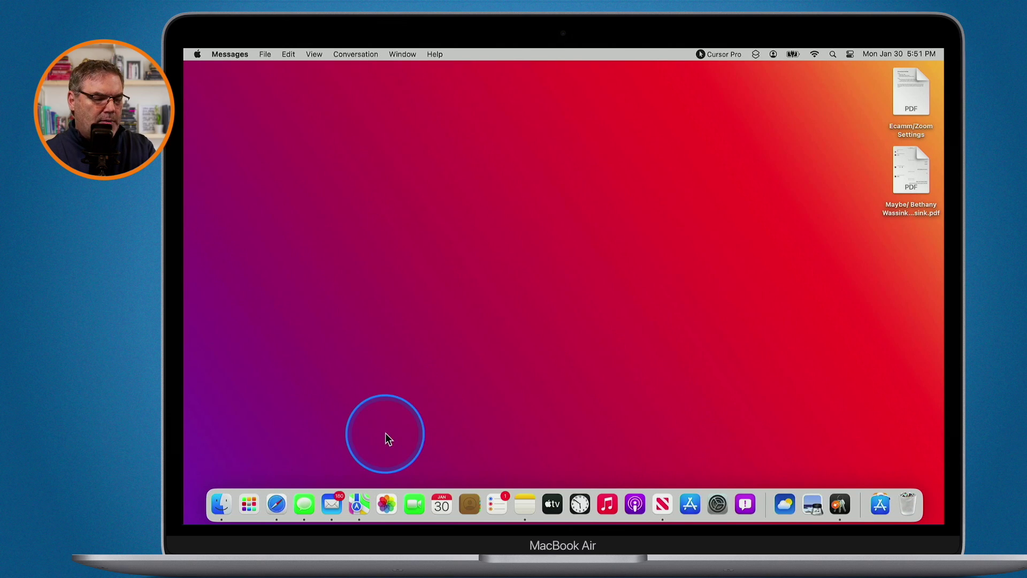
click(276, 504)
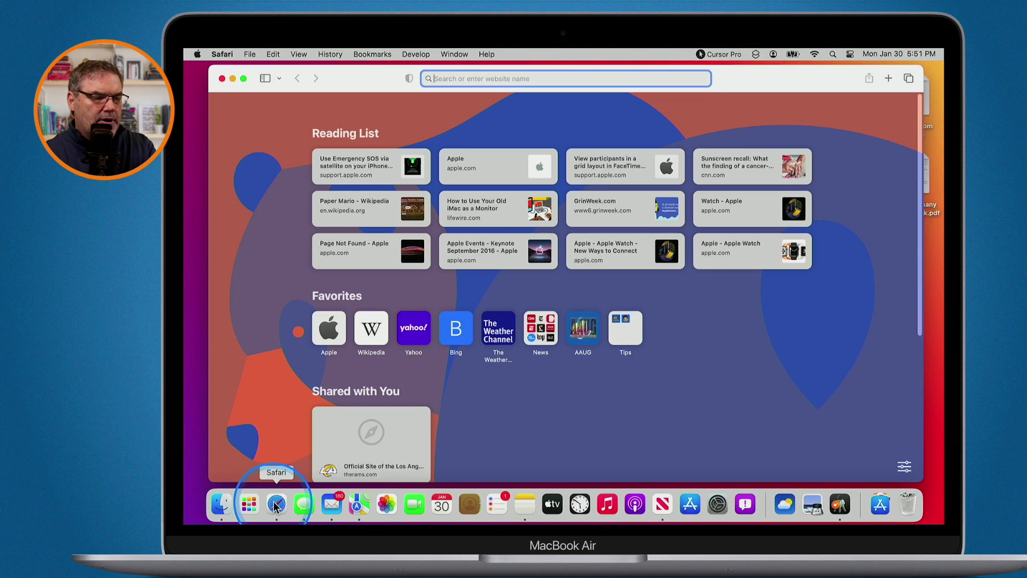
click(352, 169)
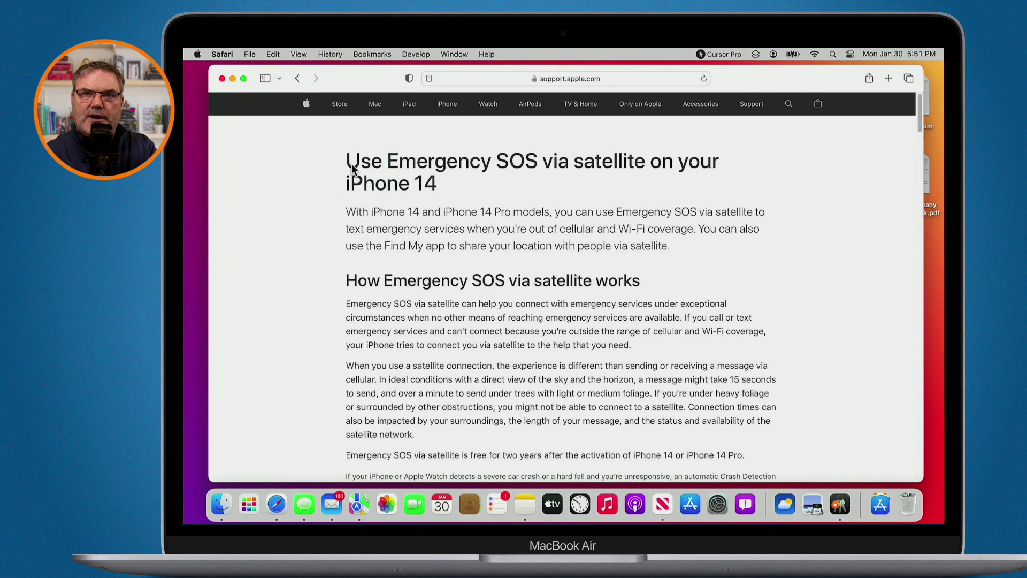
Save the article as a PDF to Documents in iCloud.
key(super+p)
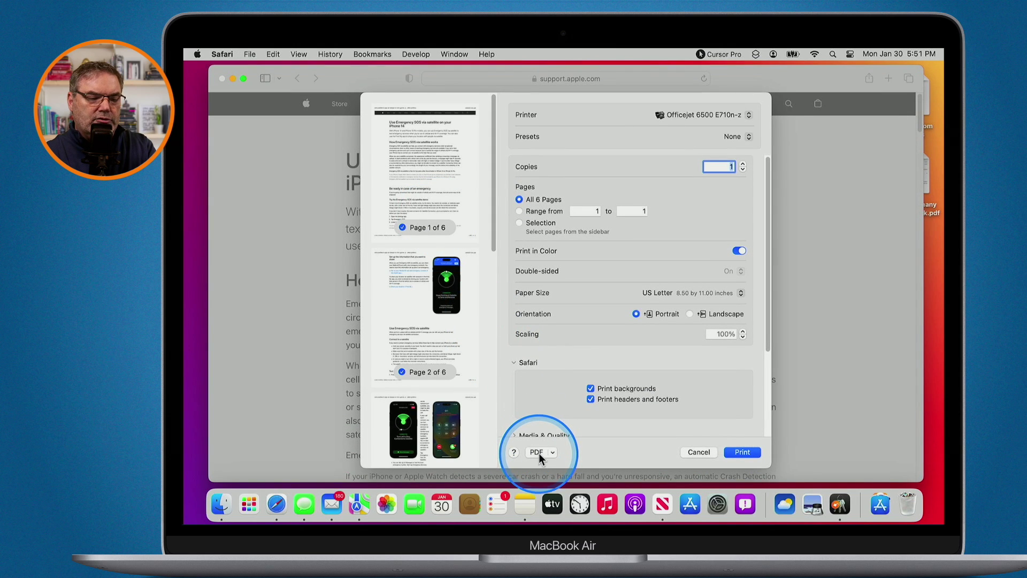
click(537, 453)
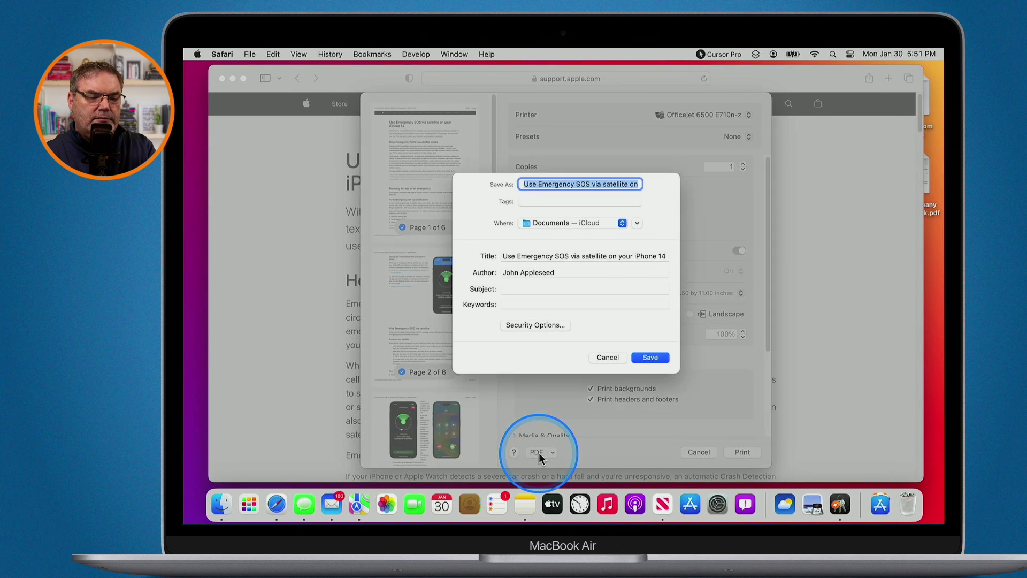
click(644, 358)
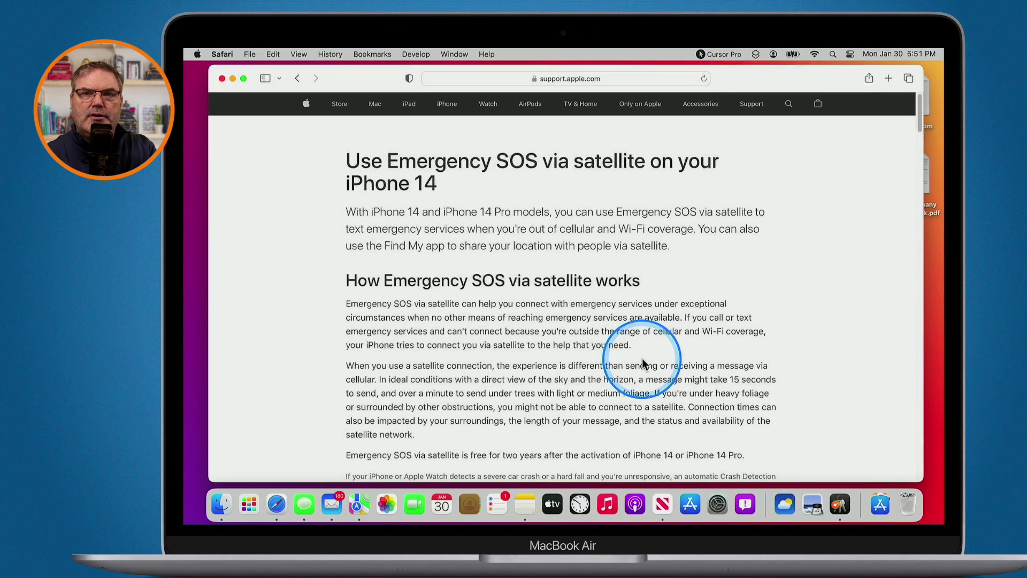